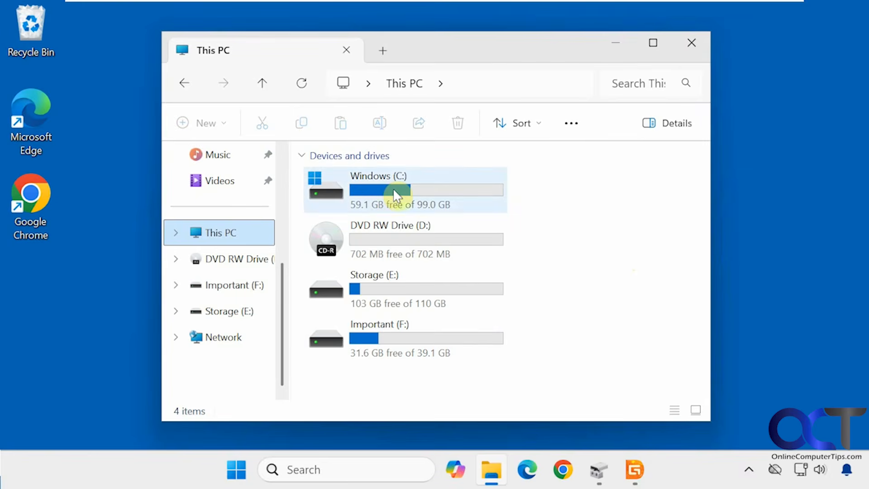
Examine the drives in This PC, open Important (F:) to view its folders, and minimize the window
mouse_move(393, 188)
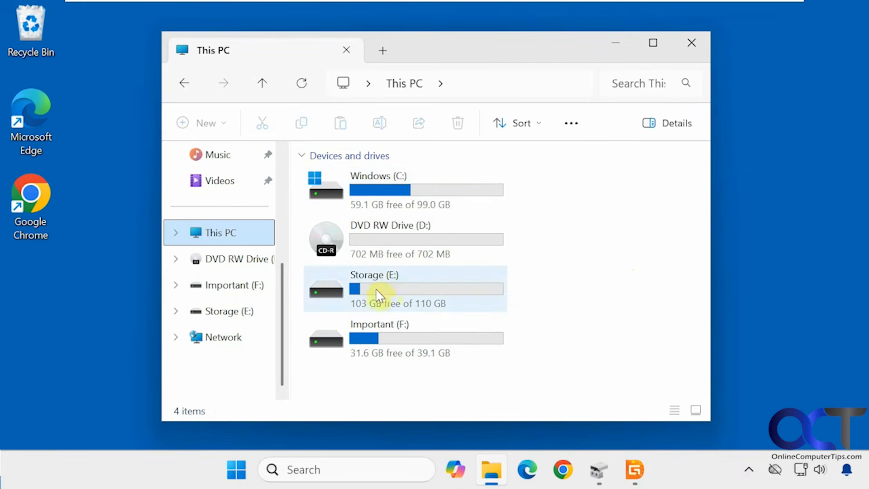
mouse_move(385, 293)
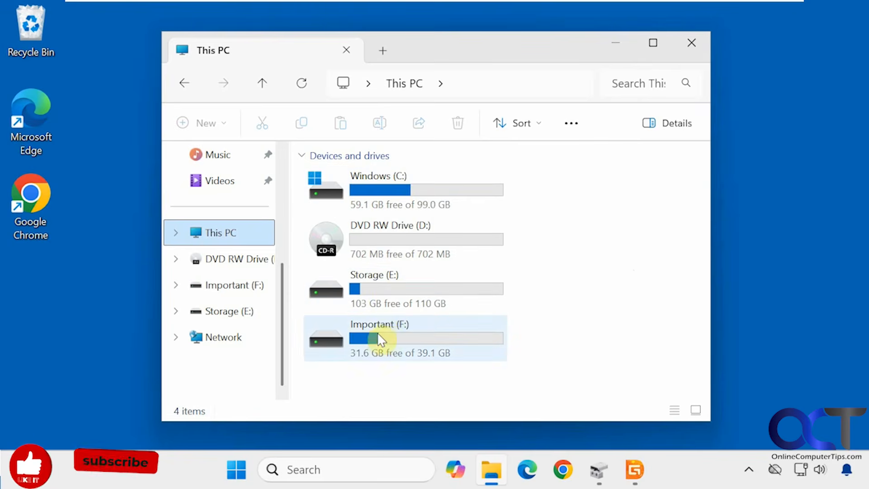
double_click(390, 337)
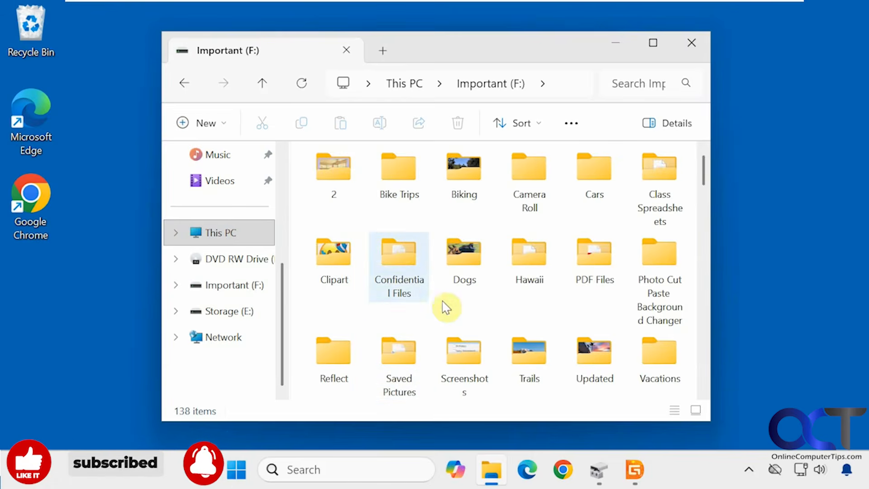
left_click(616, 43)
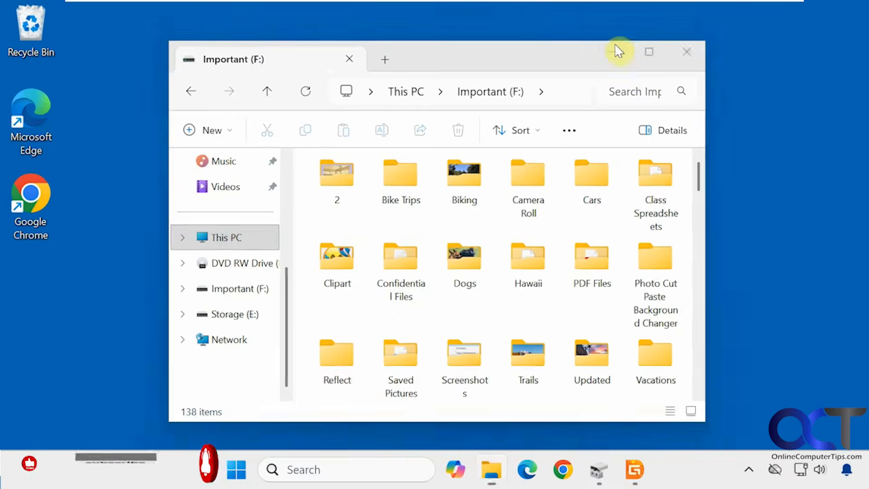
Switch to Disk Management, widen its window, and examine the Storage (E:) and Important (F:) partitions on Disk 1 and the available volume commands
left_click(598, 466)
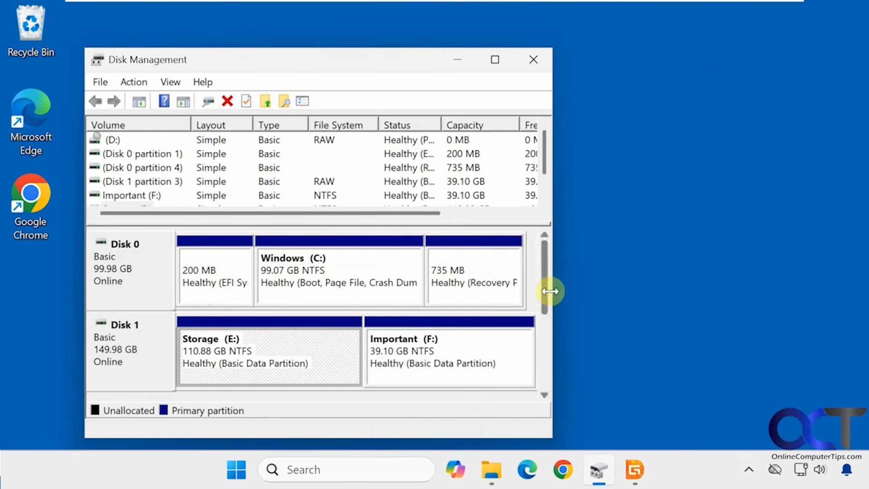
left_click_drag(553, 284, 709, 286)
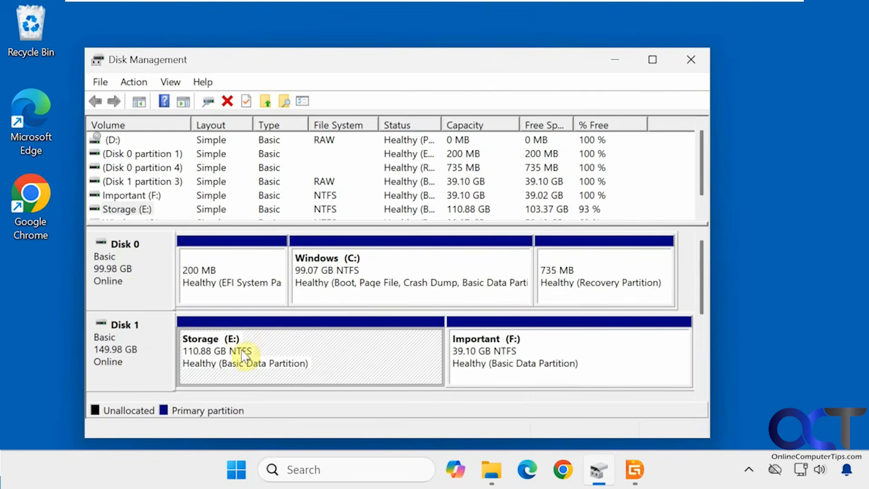
left_click(499, 358)
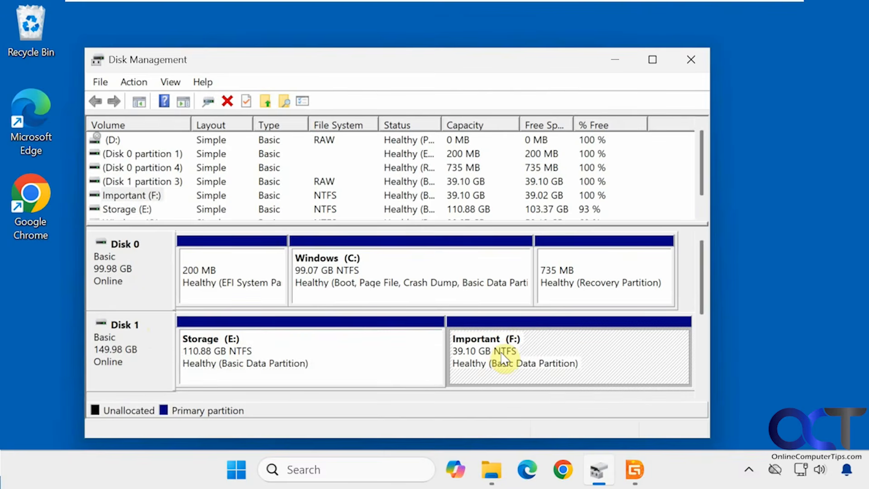
left_click(313, 356)
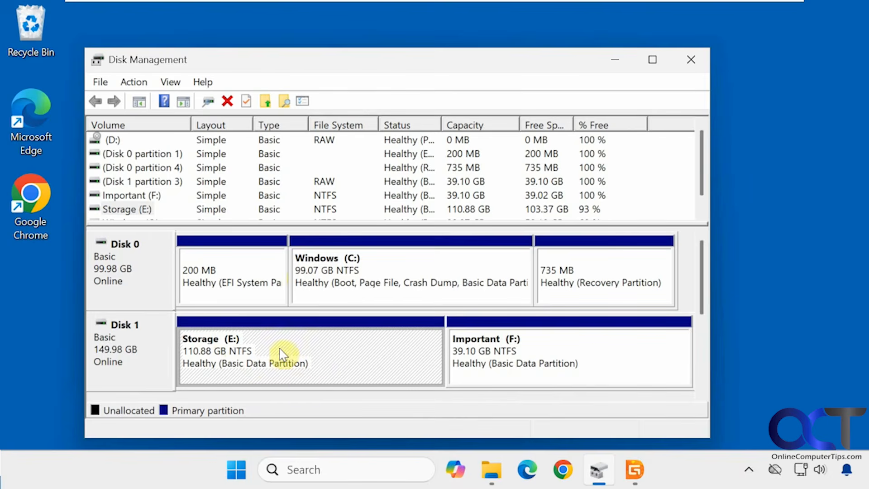
right_click(327, 358)
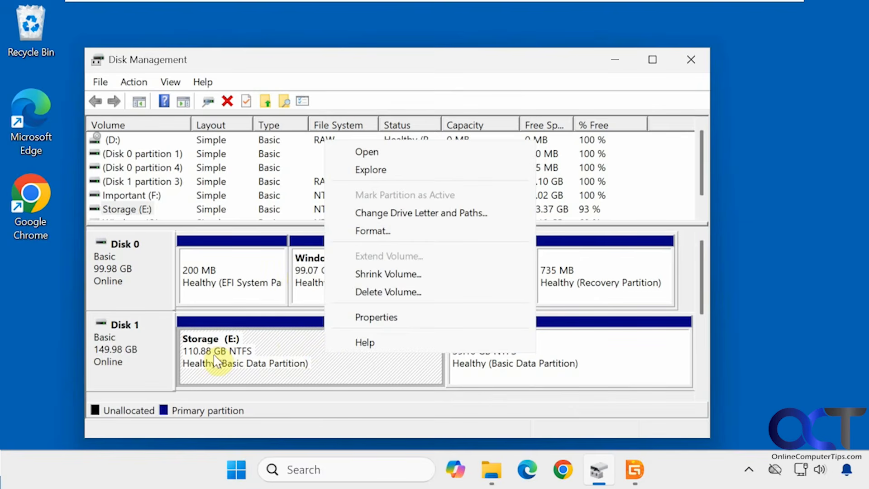
left_click(298, 402)
right_click(299, 363)
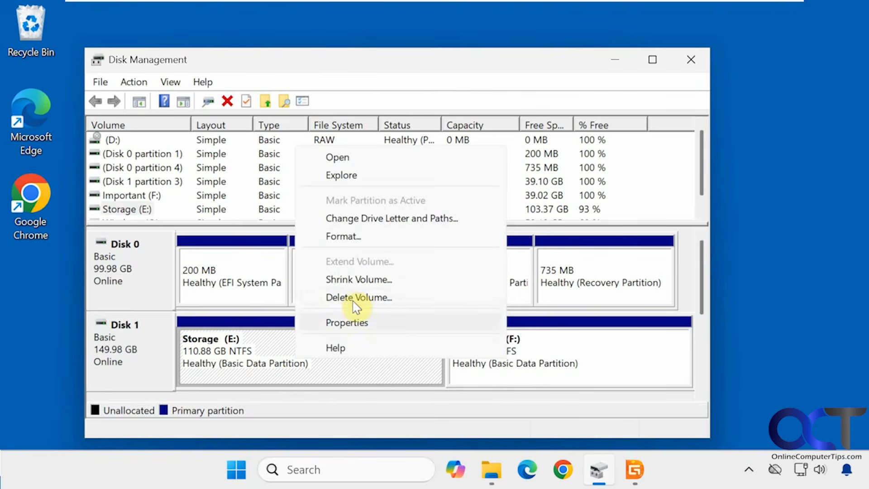
left_click(381, 409)
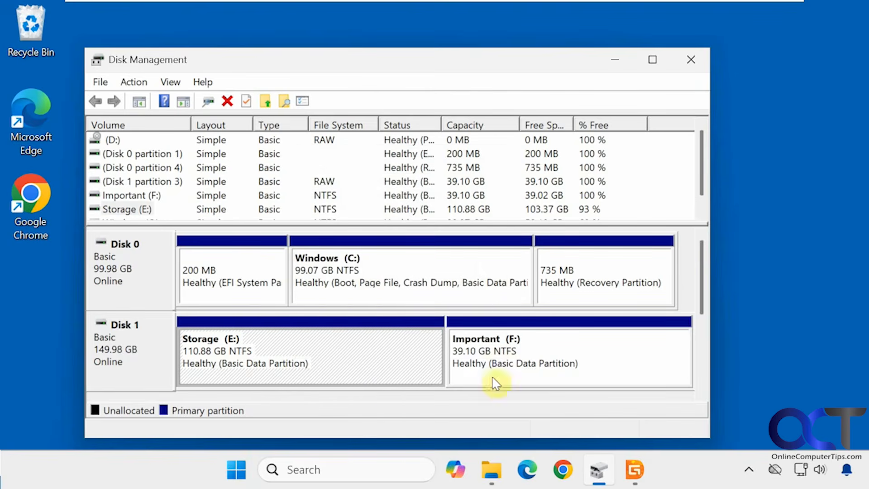
left_click(523, 355)
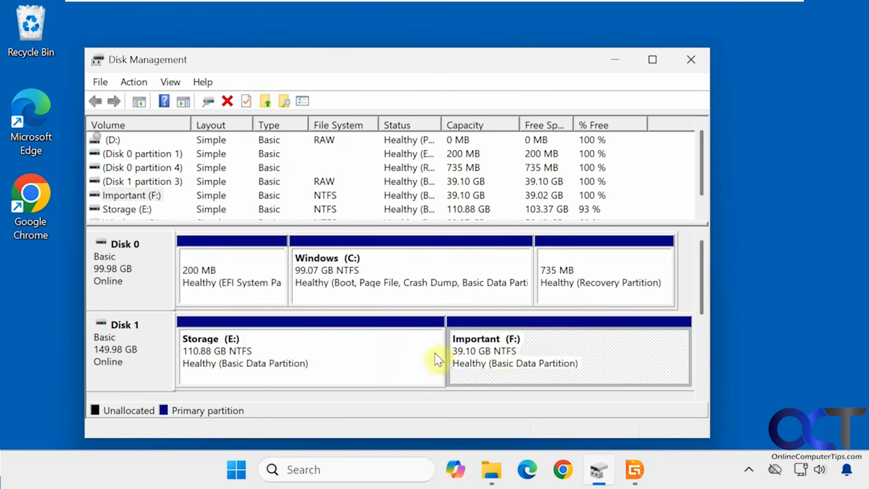
Delete the Storage (E:) volume on Disk 1, accepting the data loss and forcing the deletion
left_click(349, 359)
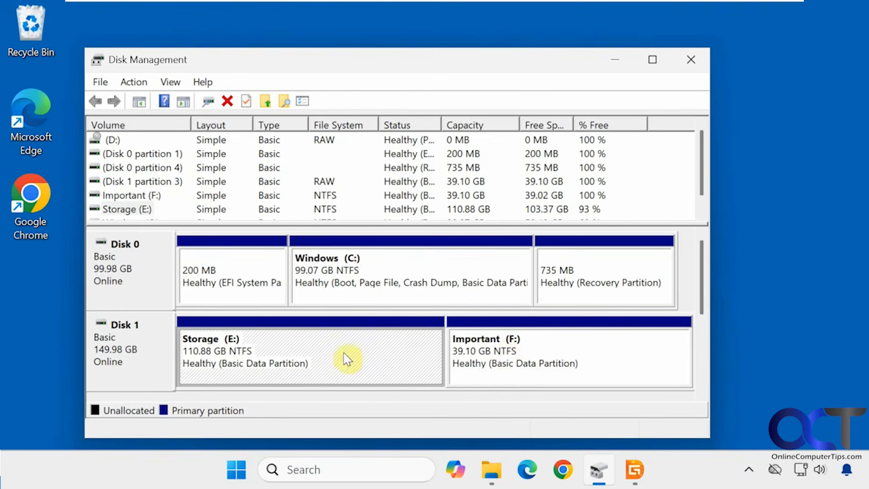
right_click(291, 349)
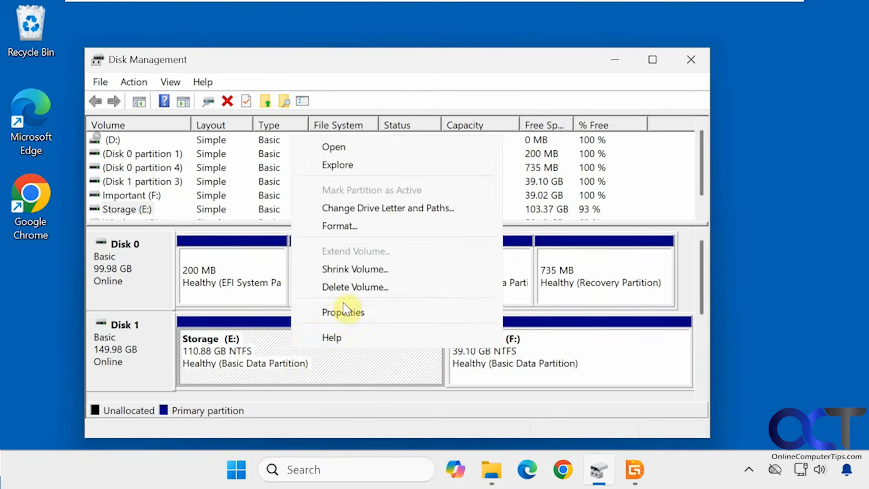
left_click(347, 288)
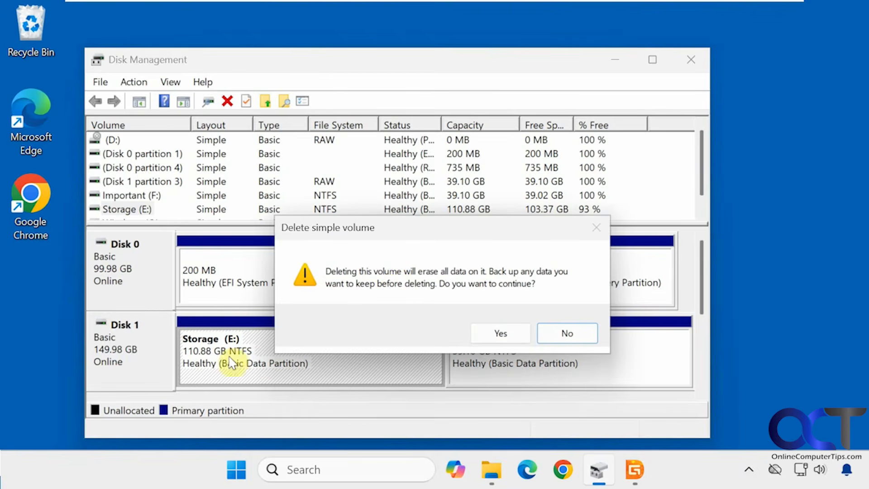
left_click(488, 337)
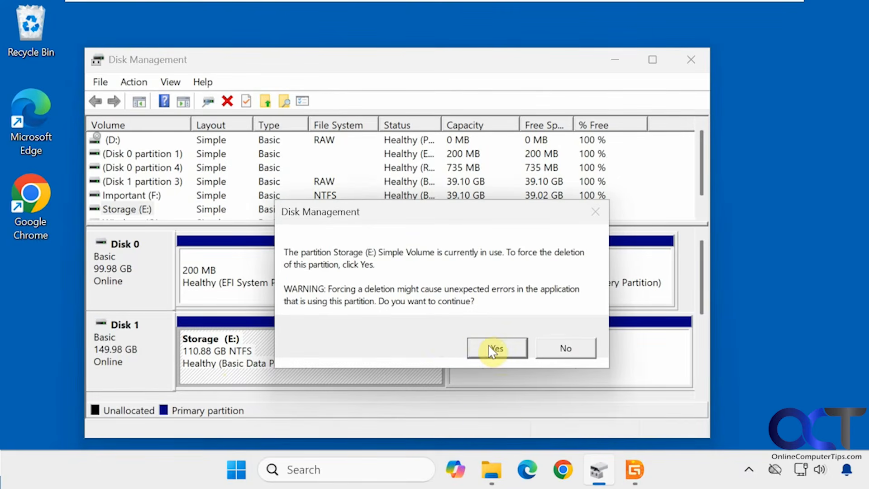
left_click(492, 349)
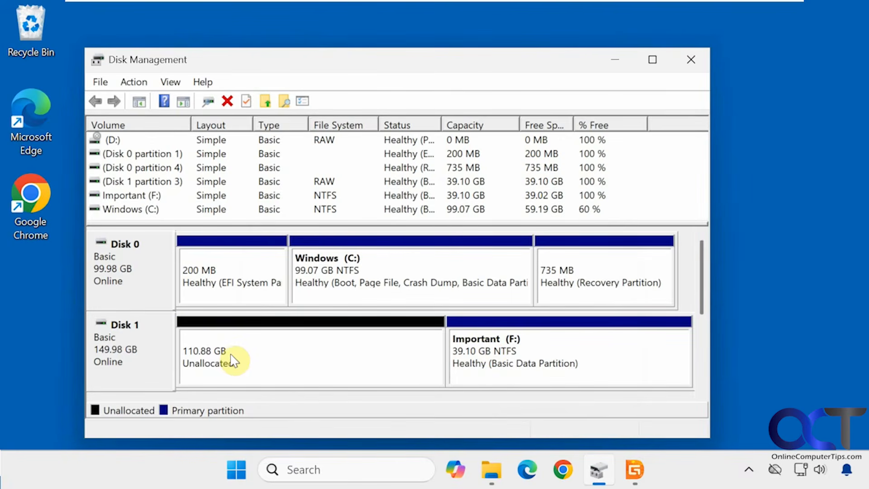
Explore the Important (F:) volume to check its files, close it, and select the unallocated space on Disk 1
right_click(483, 361)
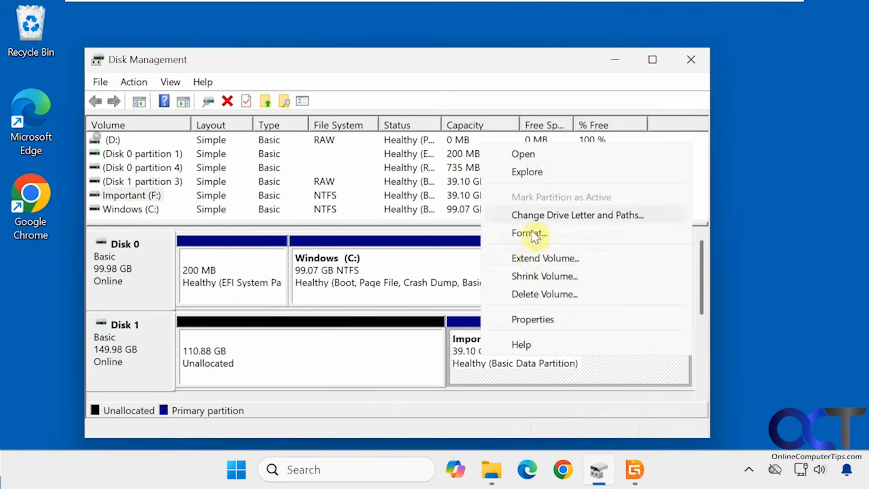
left_click(537, 171)
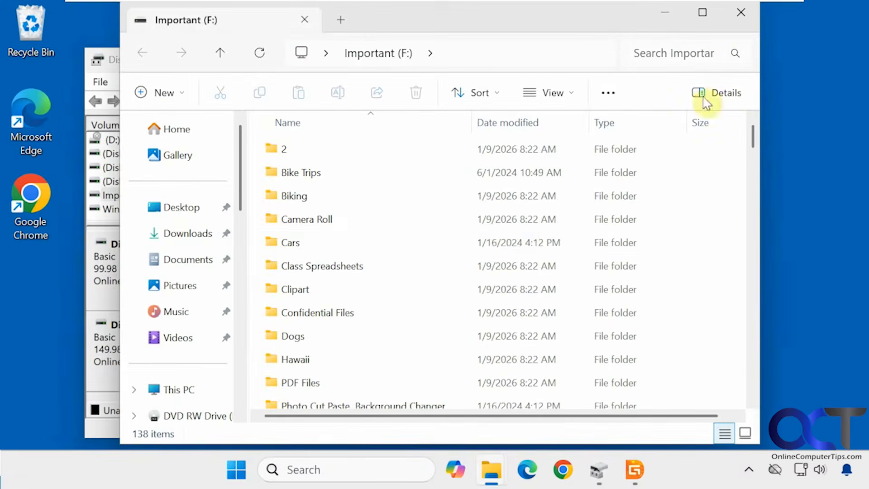
left_click(741, 13)
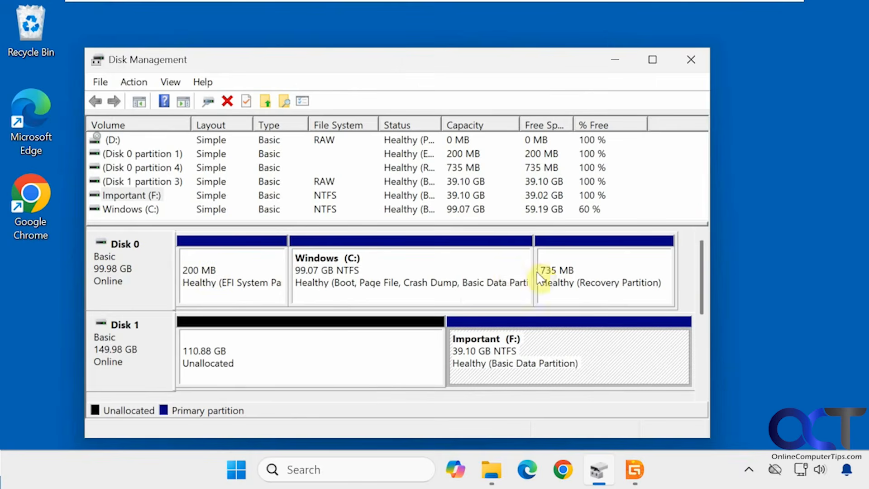
left_click(264, 357)
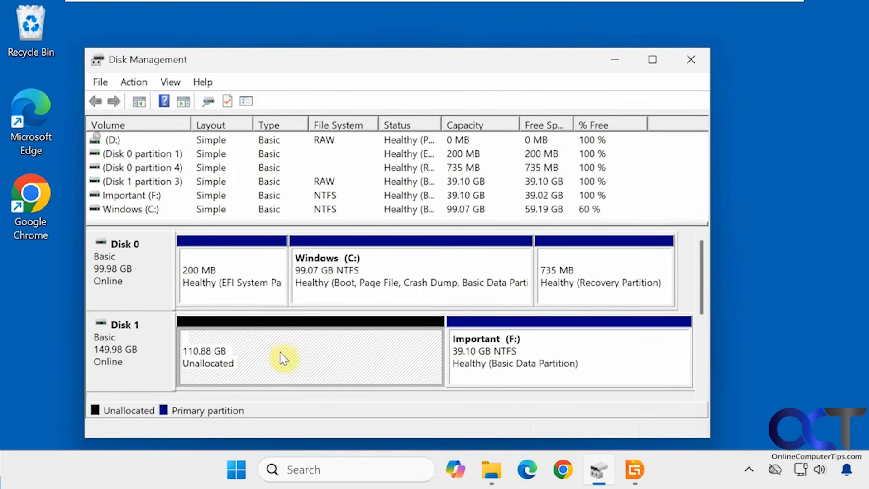
Switch to DiskGenius and start OS Migration with the 150 GB disk HD1 as the target disk
left_click(634, 469)
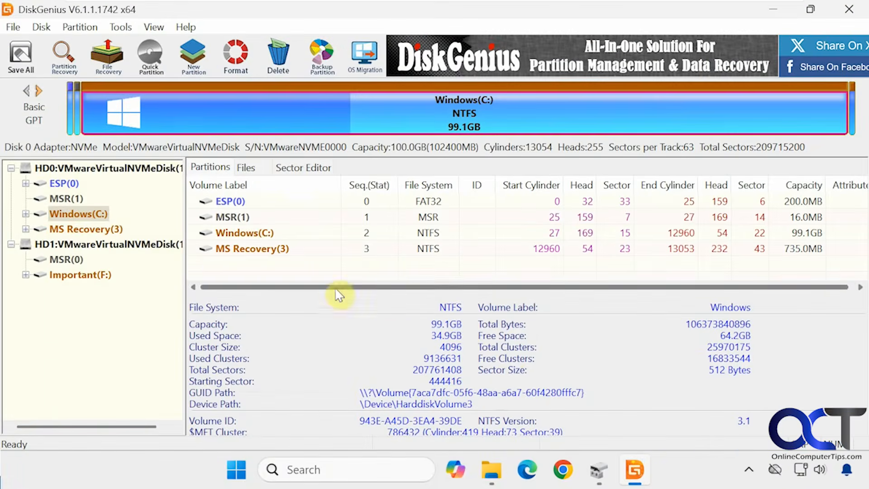
left_click(360, 64)
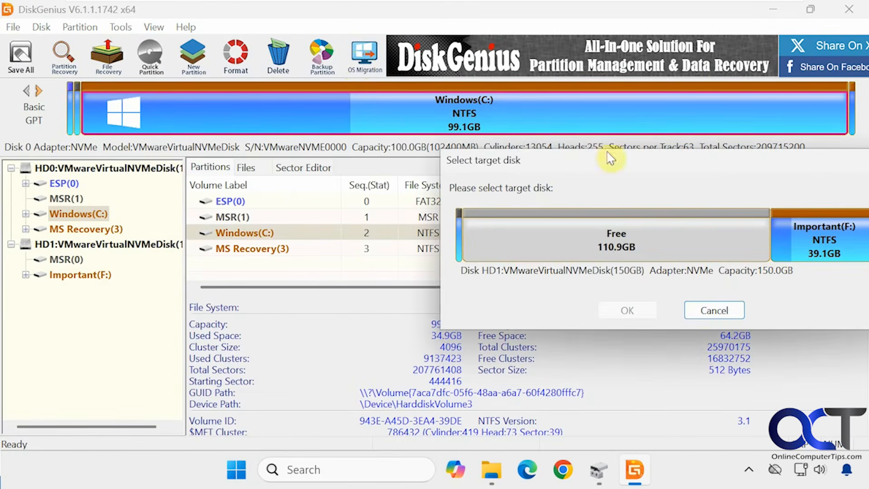
left_click_drag(610, 158, 297, 167)
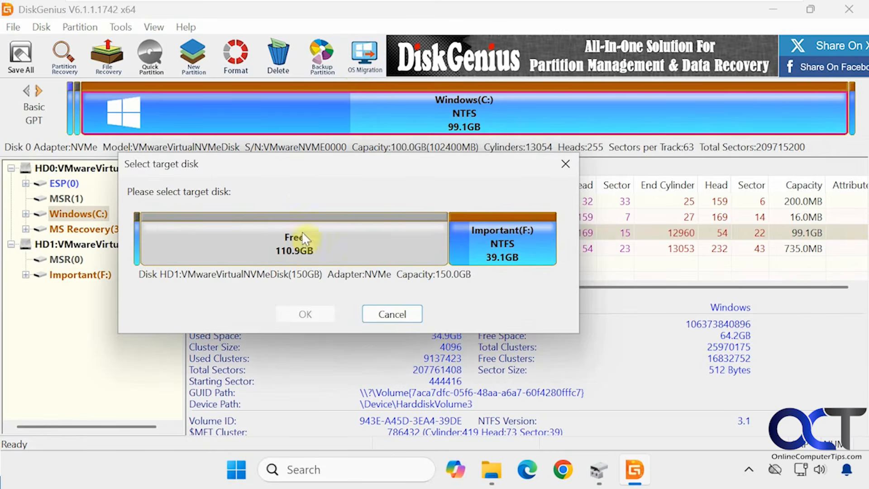
left_click(299, 244)
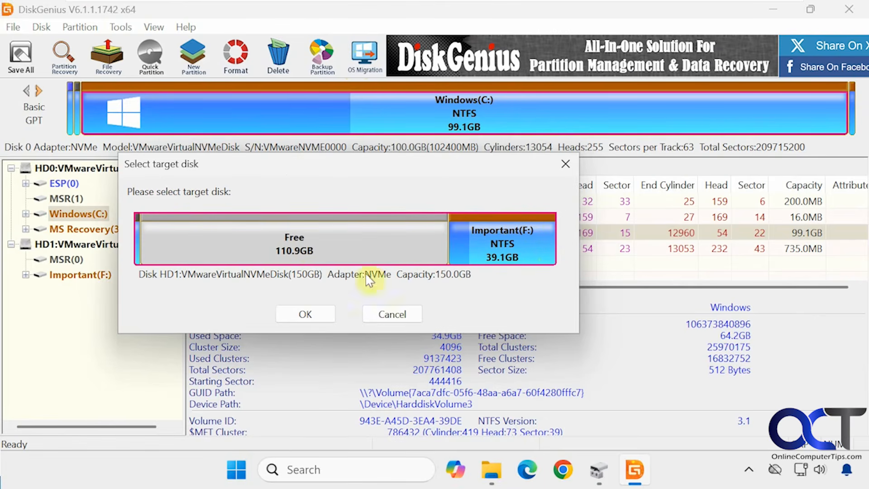
left_click(309, 314)
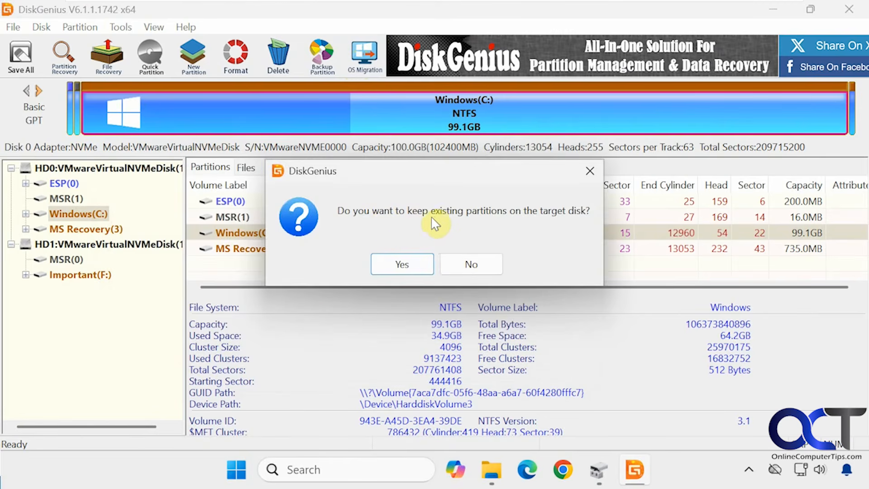
Check the target disk's layout in Disk Management, then choose to keep its existing partitions and confirm migrating the system to HD1
left_click(596, 464)
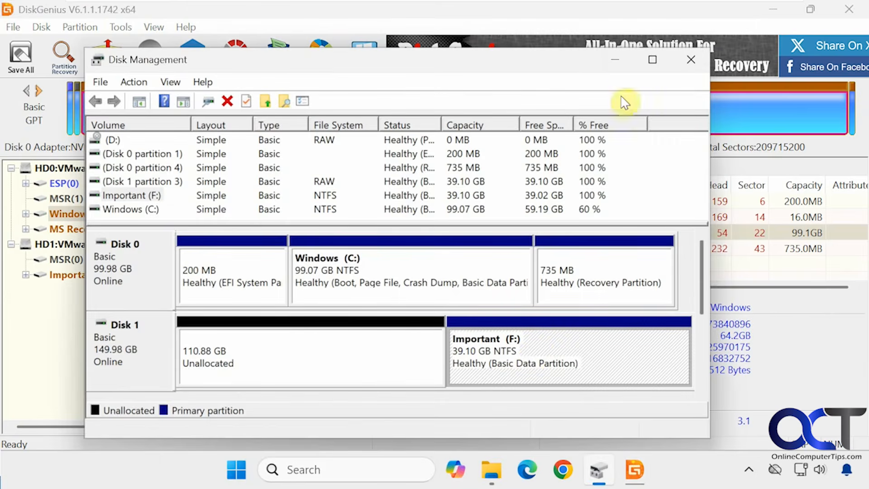
left_click(615, 60)
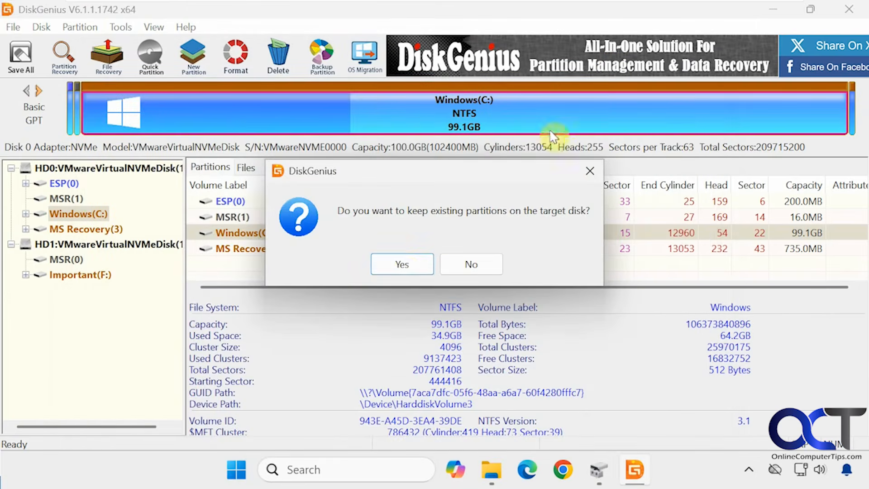
left_click(402, 266)
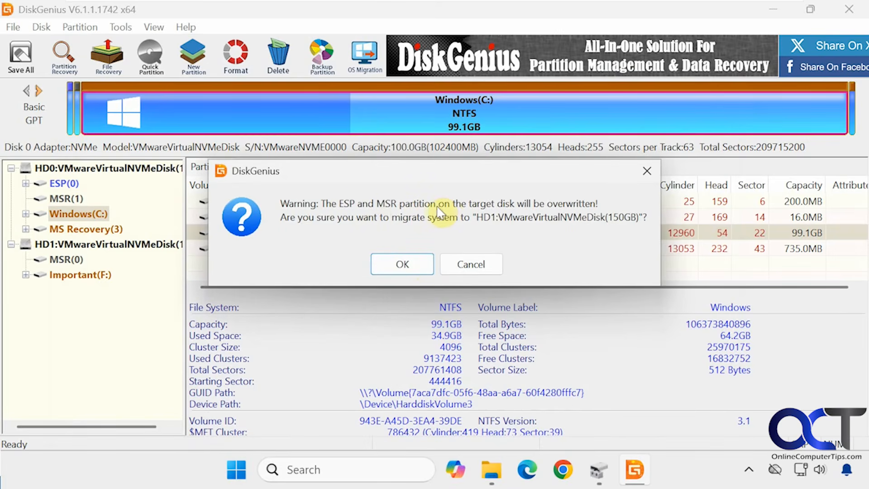
left_click(405, 265)
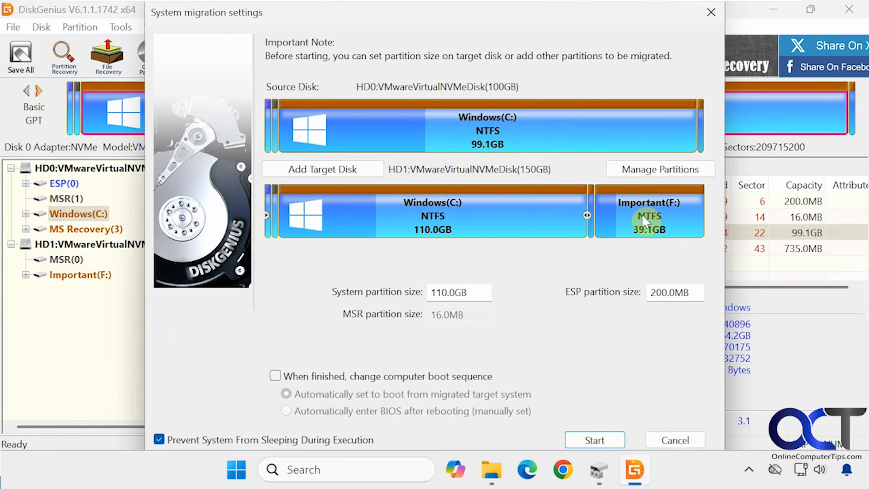
Start the system migration with the 110.0GB system partition, accept the overwrite warning, and run it as Hot Migration
mouse_move(640, 213)
left_click(593, 439)
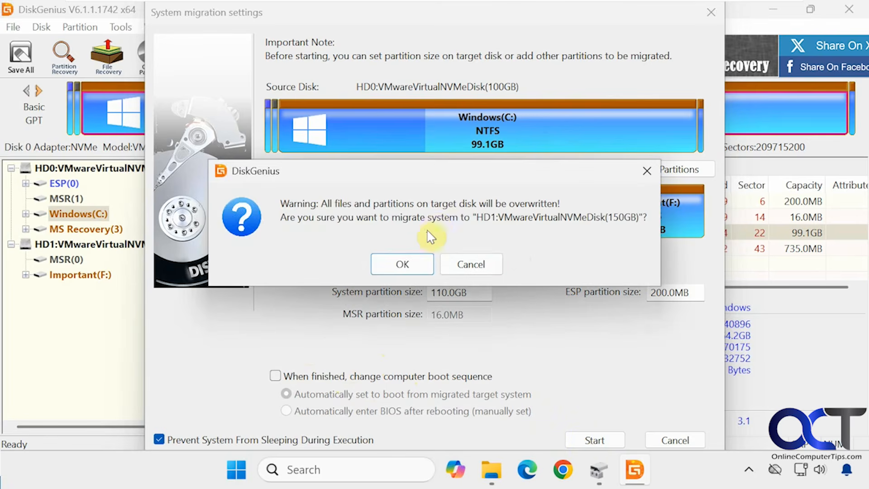
left_click(403, 262)
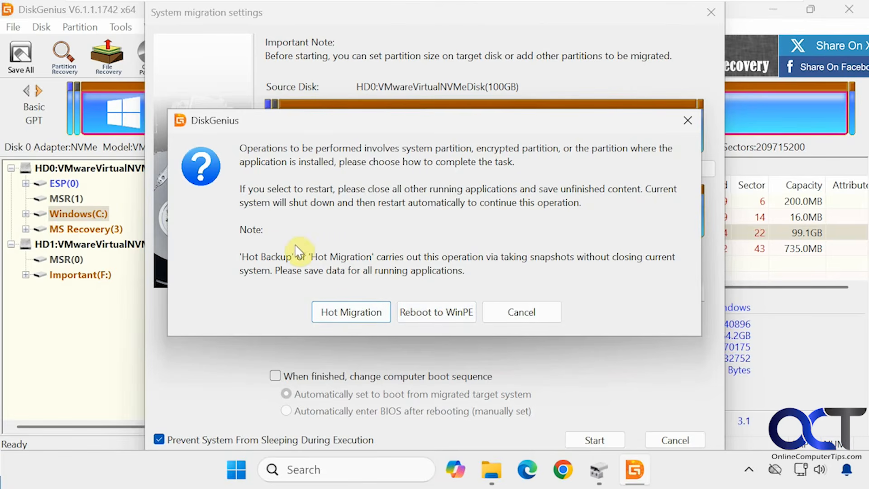
left_click(344, 313)
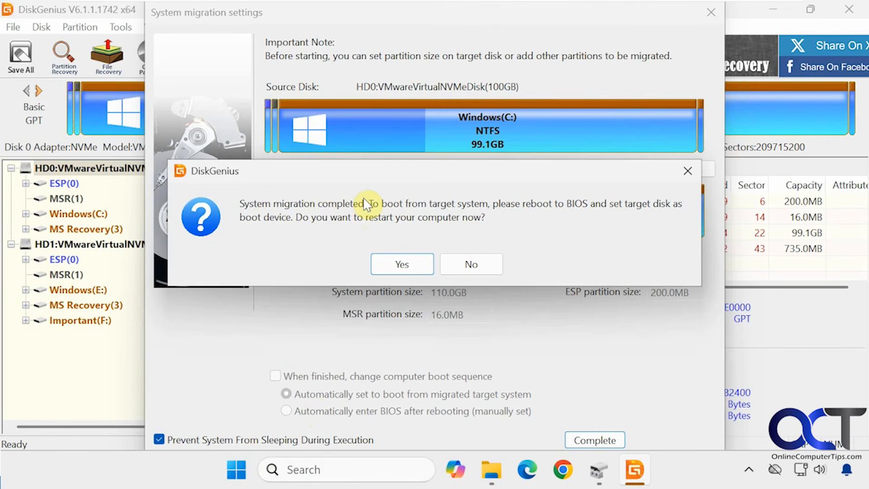
Decline restarting the computer and switch to Disk Management to examine the migrated partitions on Disk 1
left_click(471, 263)
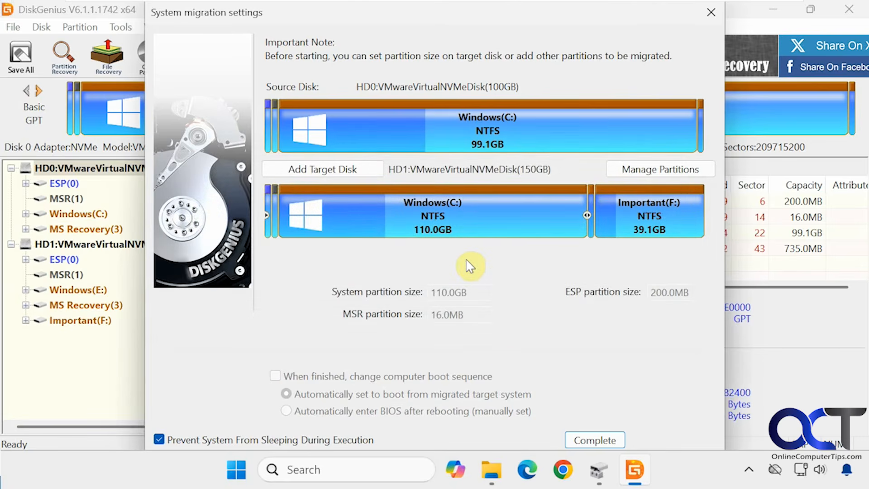
left_click(596, 469)
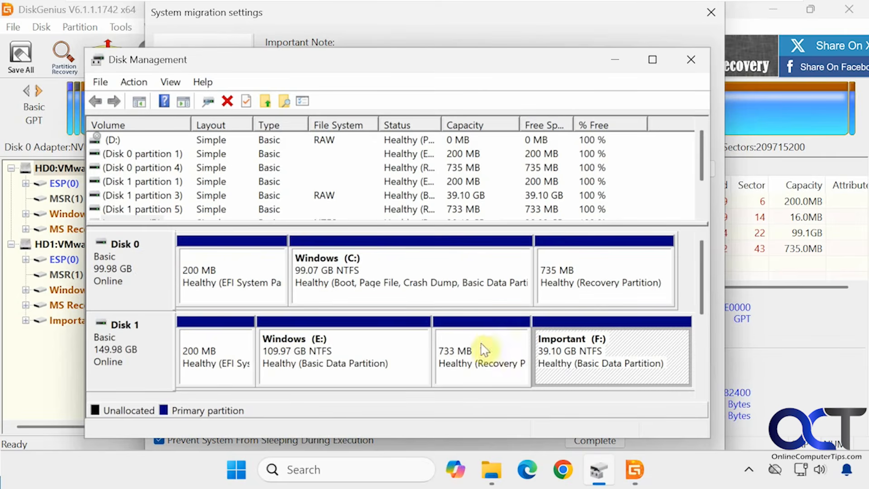
Explore the Important (F:) partition on Disk 1 from Disk Management to check its files, then close the file window
right_click(549, 351)
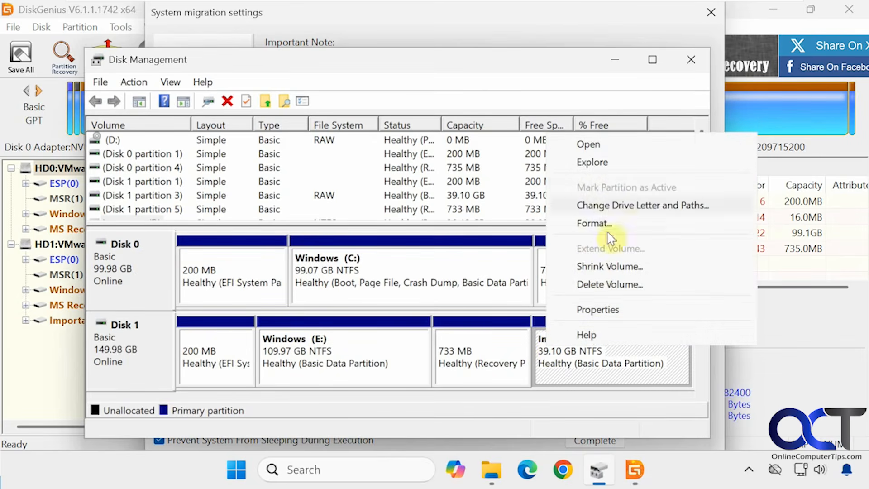
left_click(600, 164)
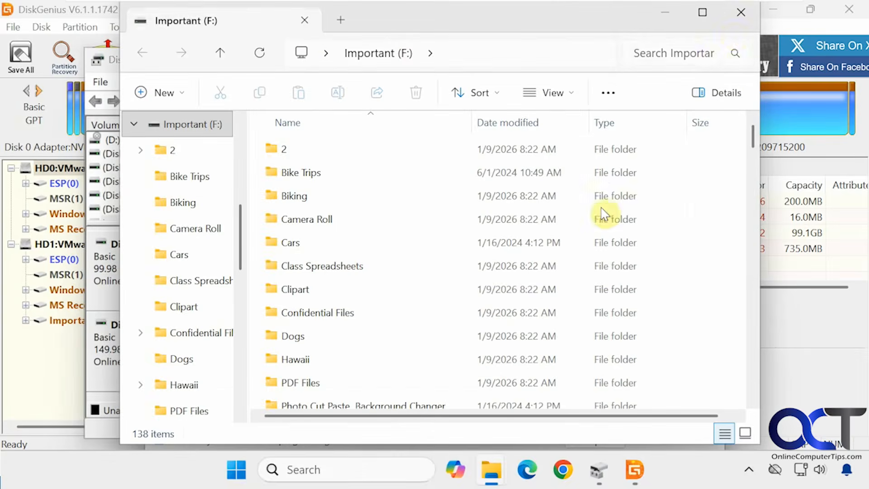
left_click(739, 14)
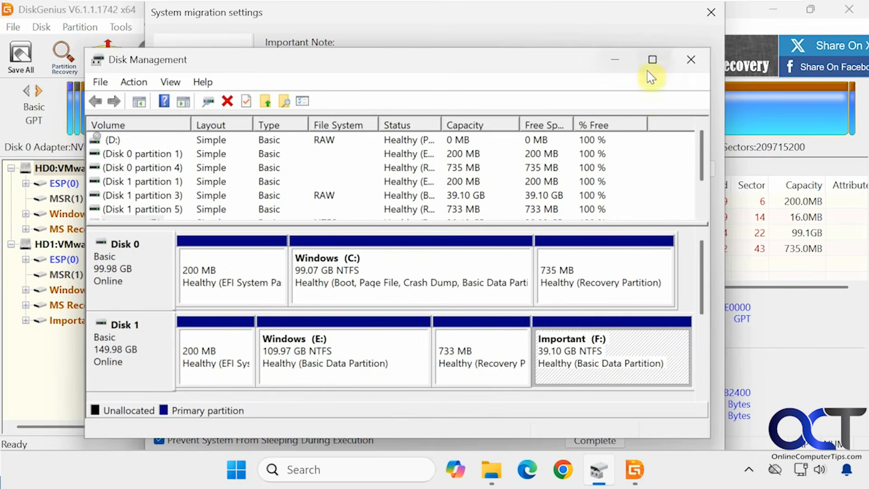
Close Disk Management, the system migration settings, DiskGenius and the remaining File Explorer window
left_click(693, 63)
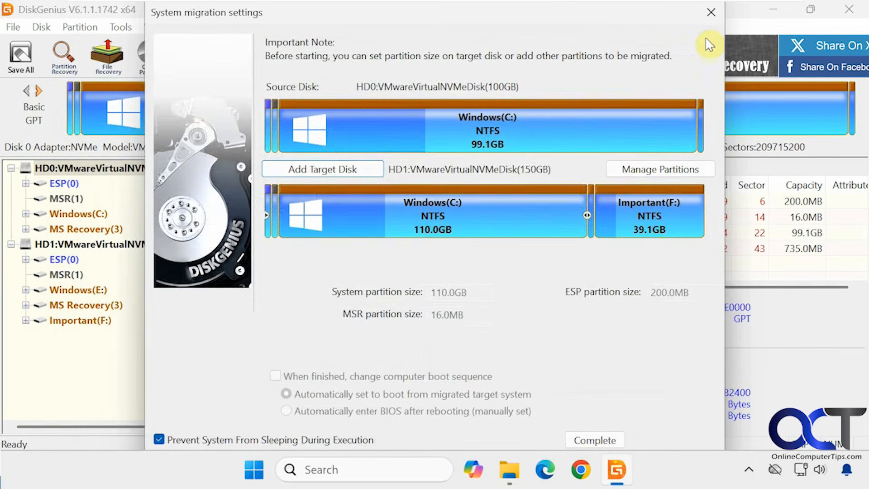
left_click(711, 13)
left_click(849, 9)
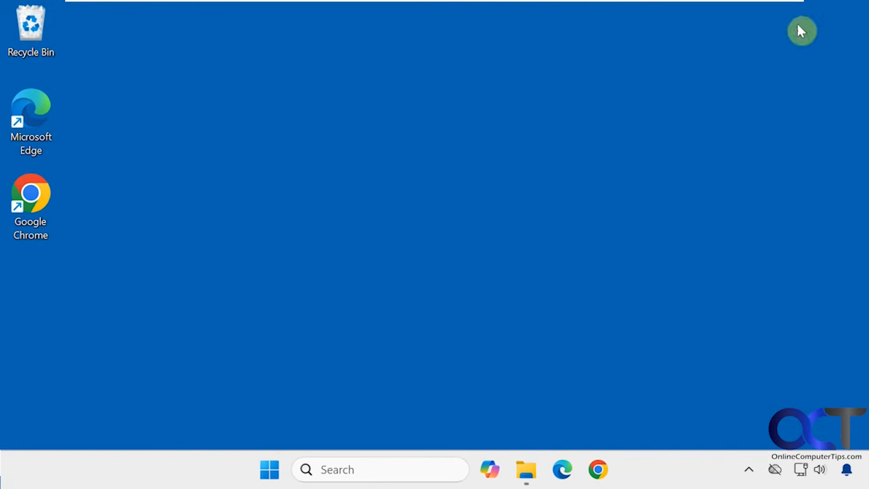
right_click(521, 457)
left_click(511, 428)
Shut down Windows
left_click(272, 468)
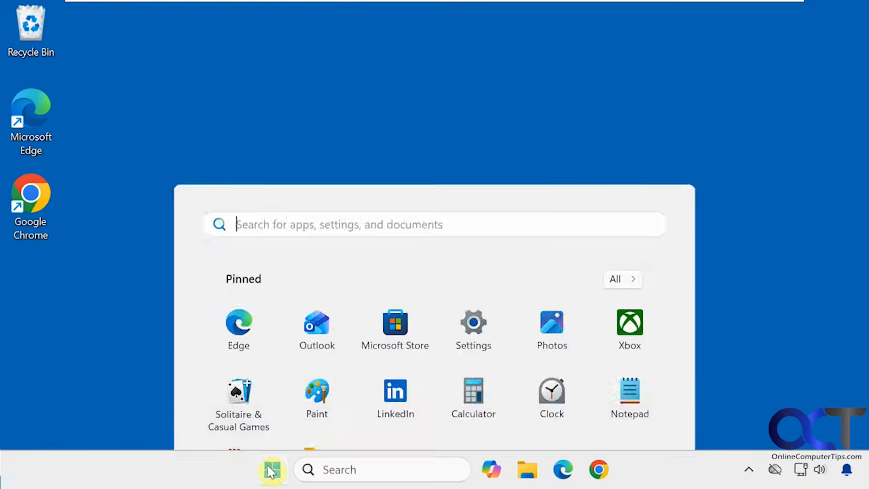
left_click(638, 412)
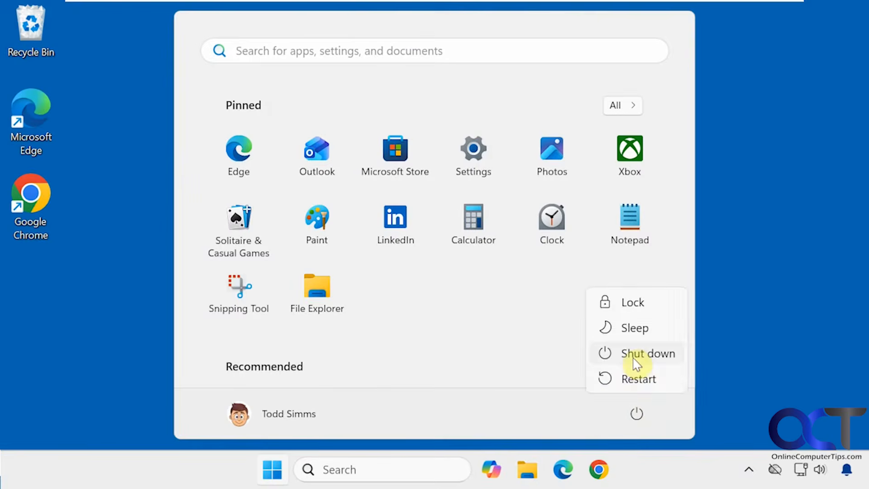
left_click(612, 356)
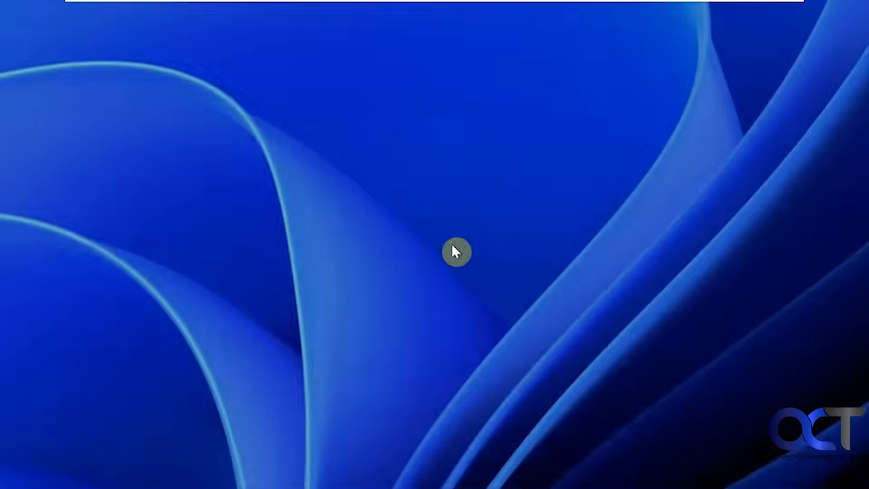
Sign in to Windows with the account's sign-in PIN and check the Windows (C:) and Important (F:) drives in File Explorer
type("••••")
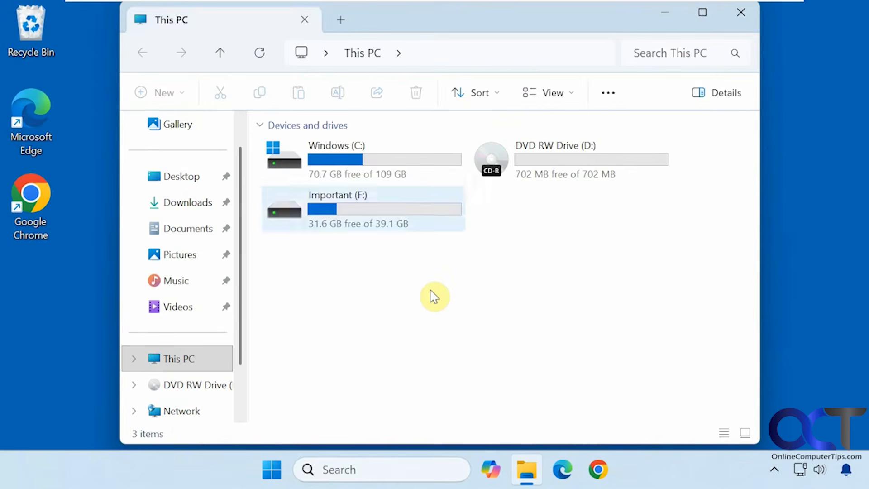
mouse_move(356, 172)
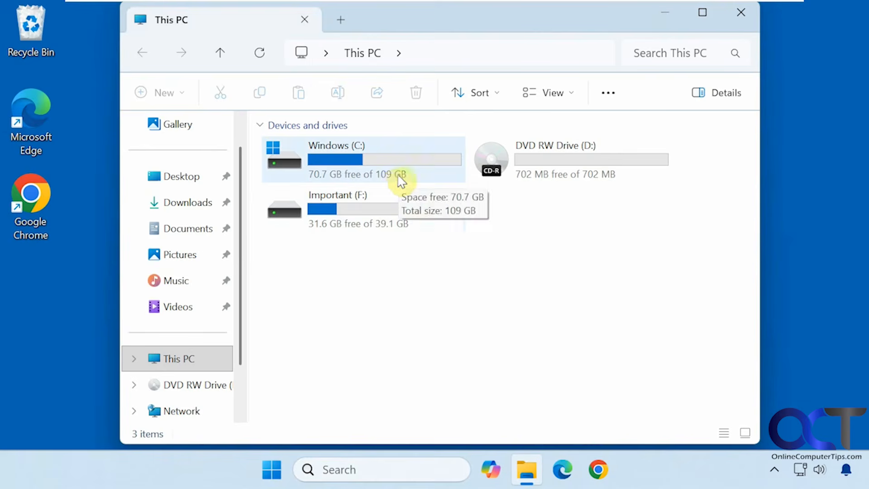
double_click(356, 220)
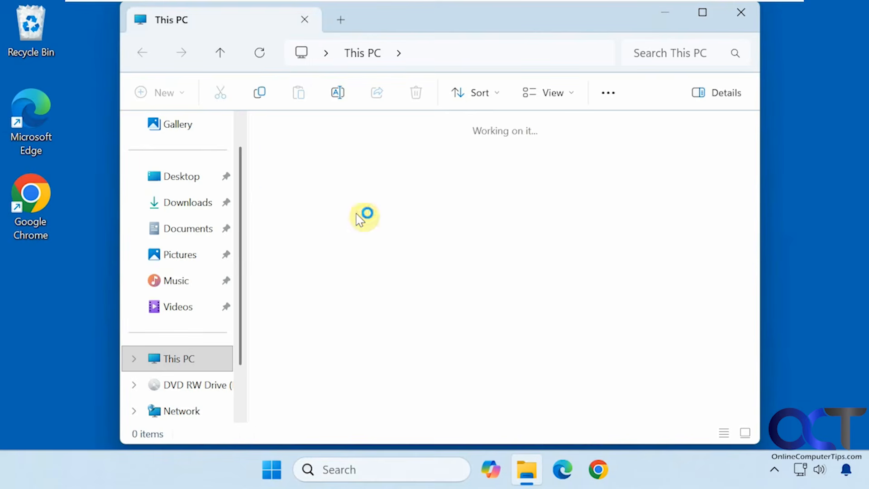
left_click(737, 14)
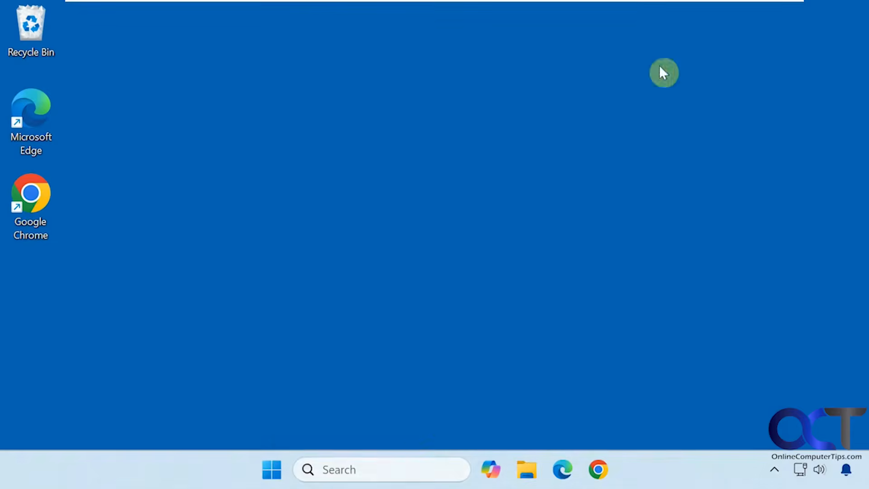
Find Disk Management through a search for "disk man" and examine the partitions on Disk 0, including Important (F:)
left_click(405, 470)
type("disk man")
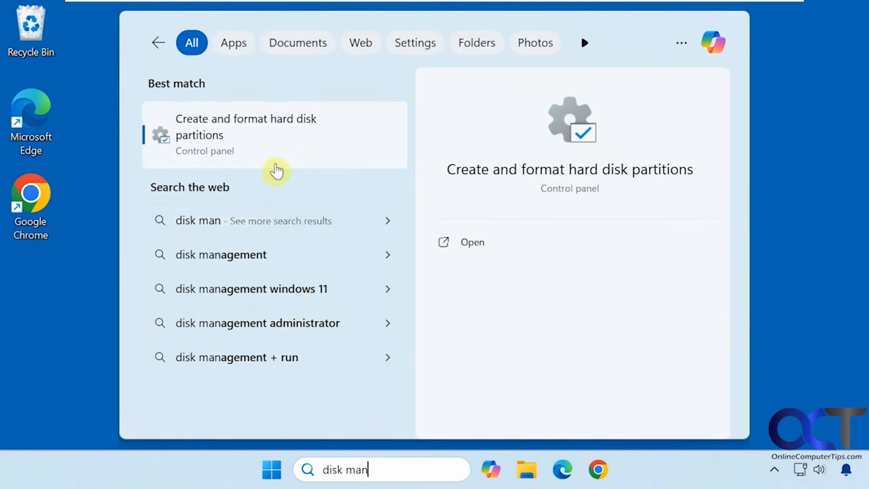
left_click(277, 156)
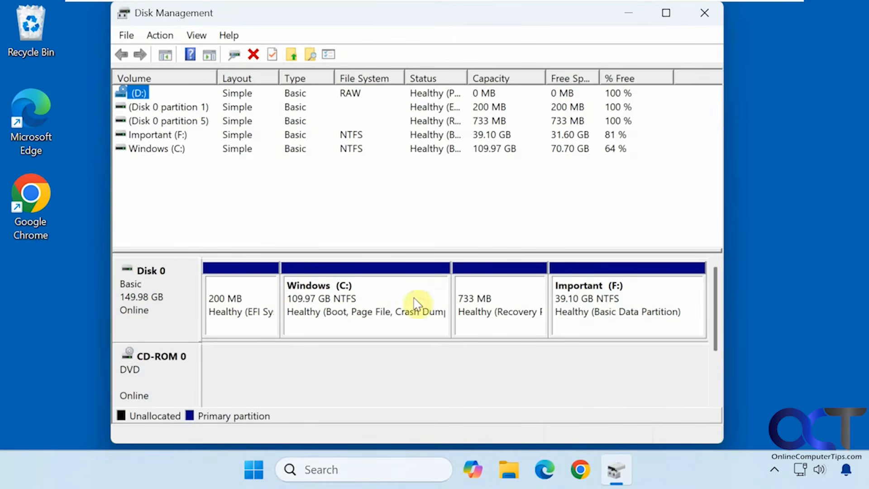
left_click(600, 301)
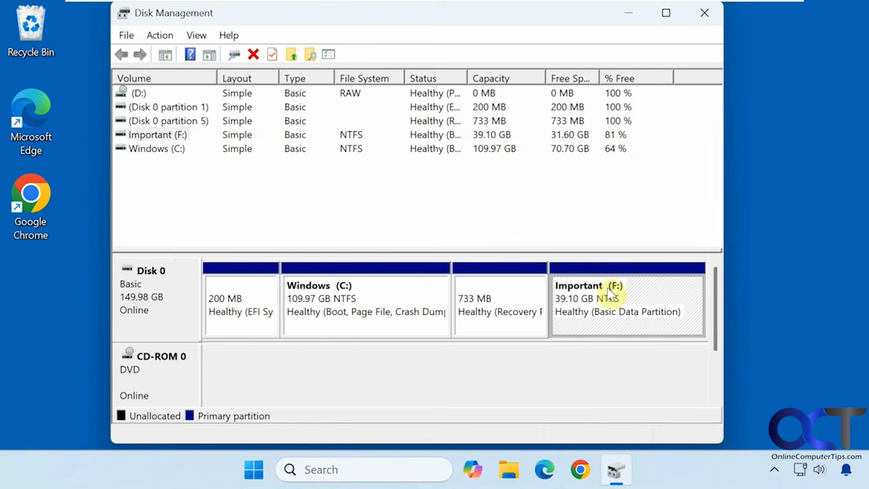
right_click(584, 310)
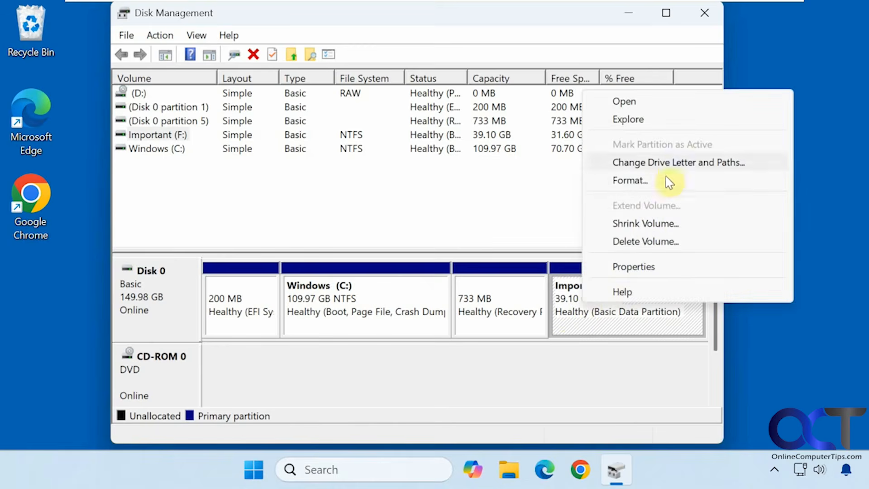
left_click(597, 323)
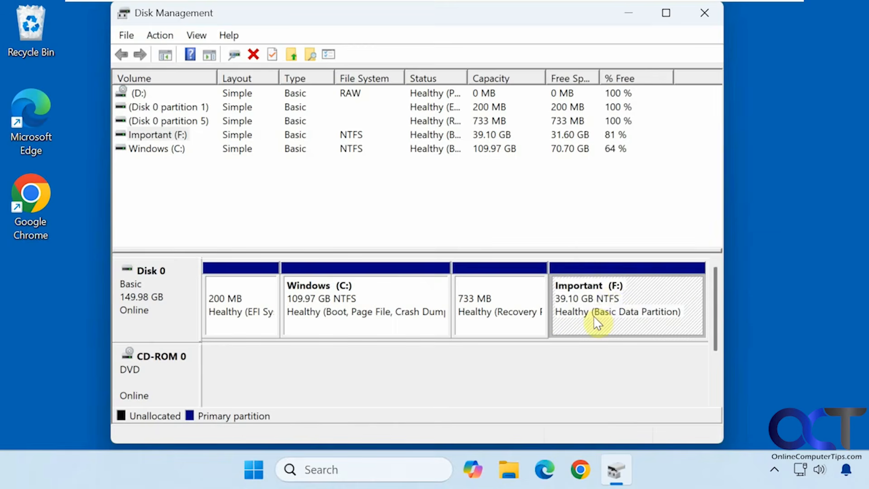